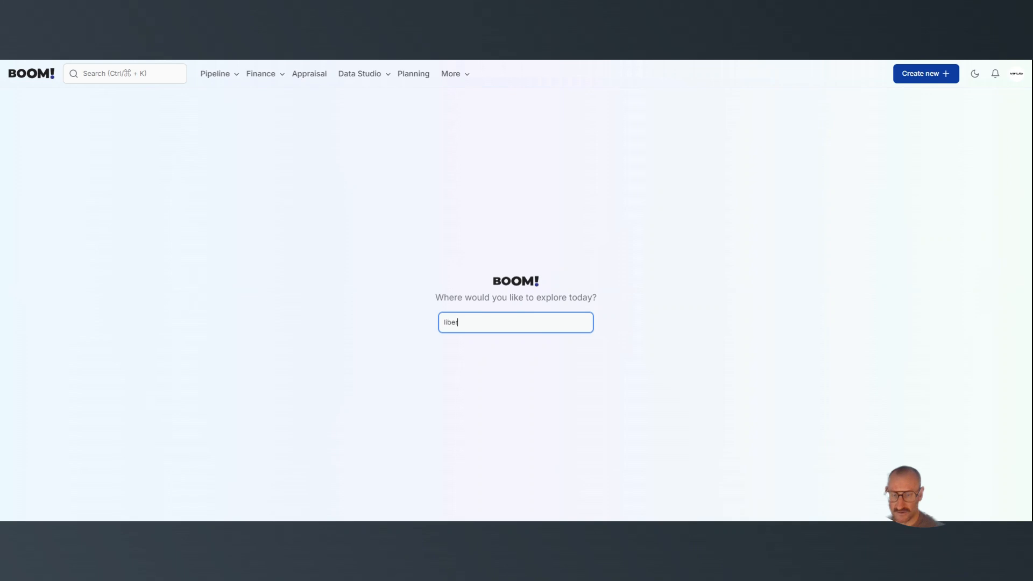
# Search for "liberia road" to open it on the map, and turn on the Sales History layer.
pyautogui.write('road')
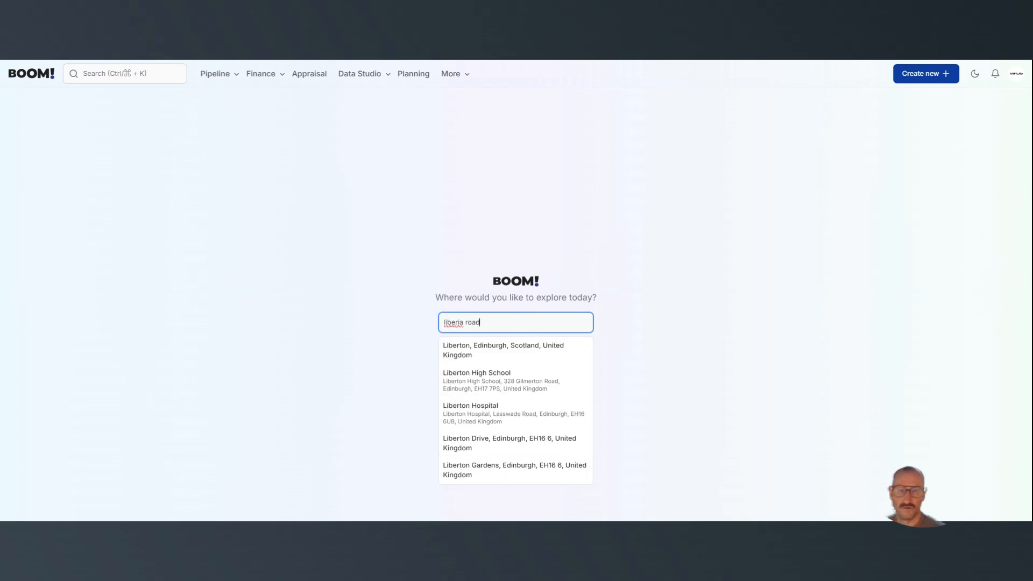
pyautogui.press('Return')
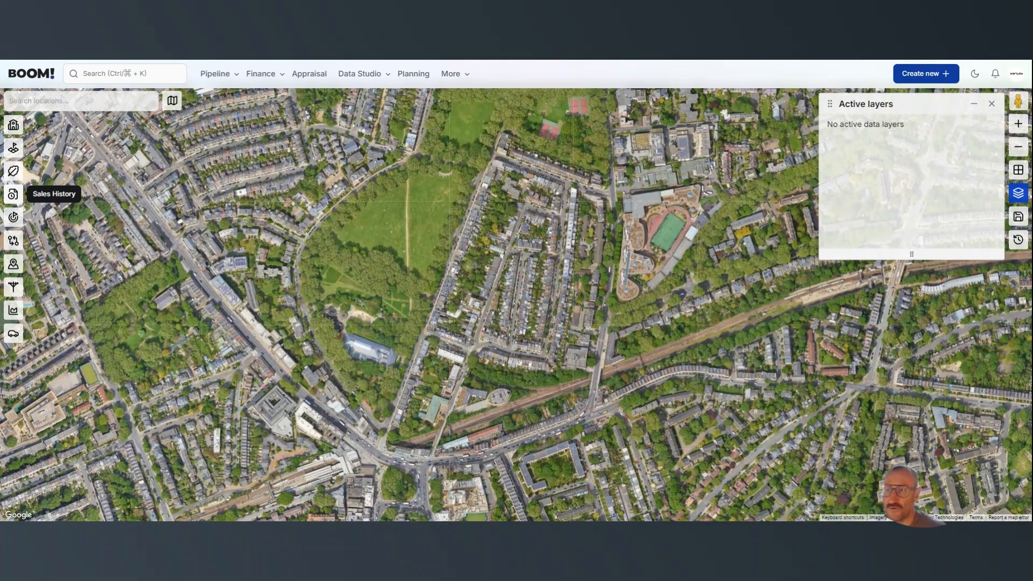
pyautogui.click(14, 198)
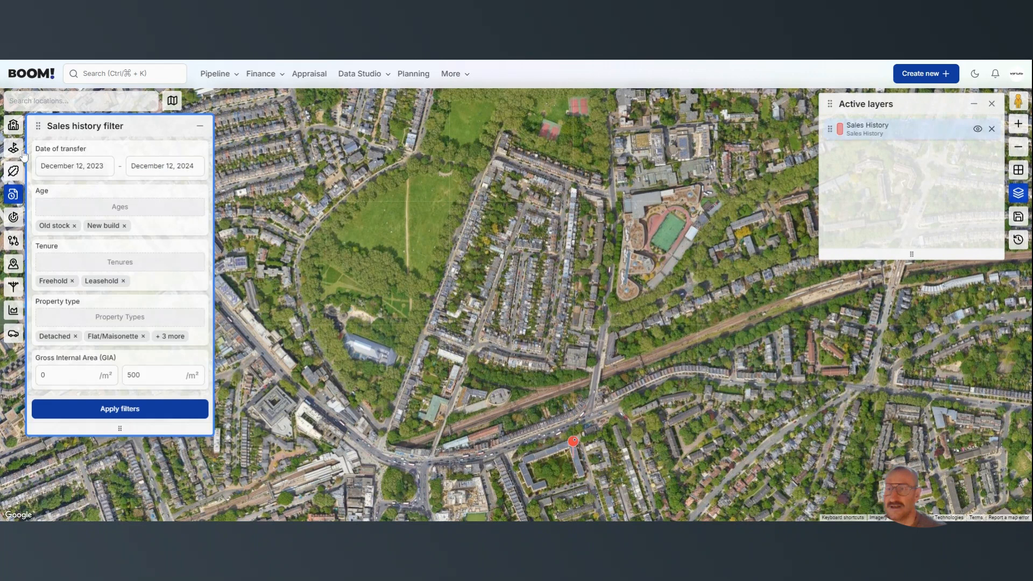
# Set the start of the transfer date range to January 1, 2010 and apply the sales history filters.
pyautogui.click(74, 165)
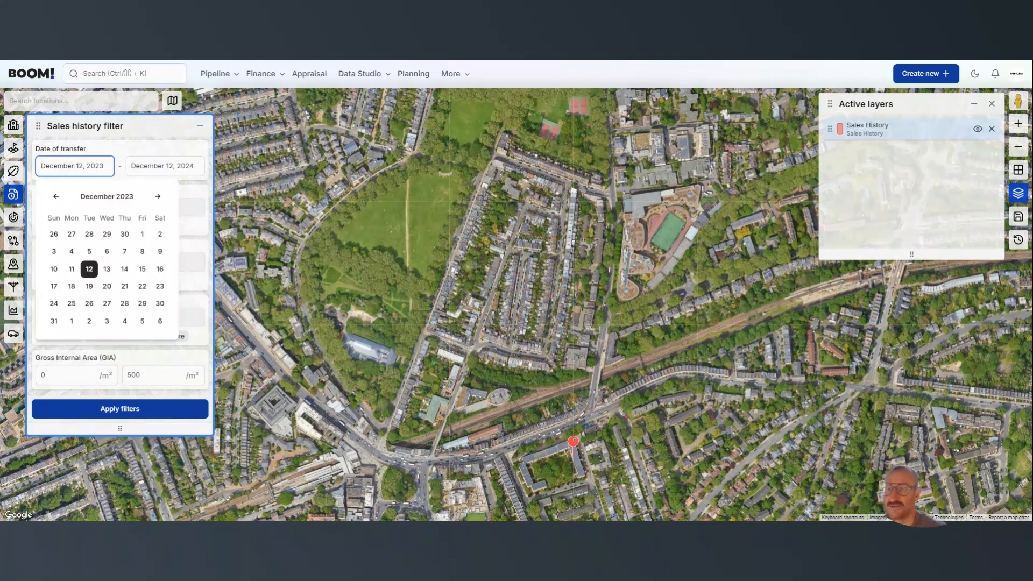
pyautogui.click(99, 197)
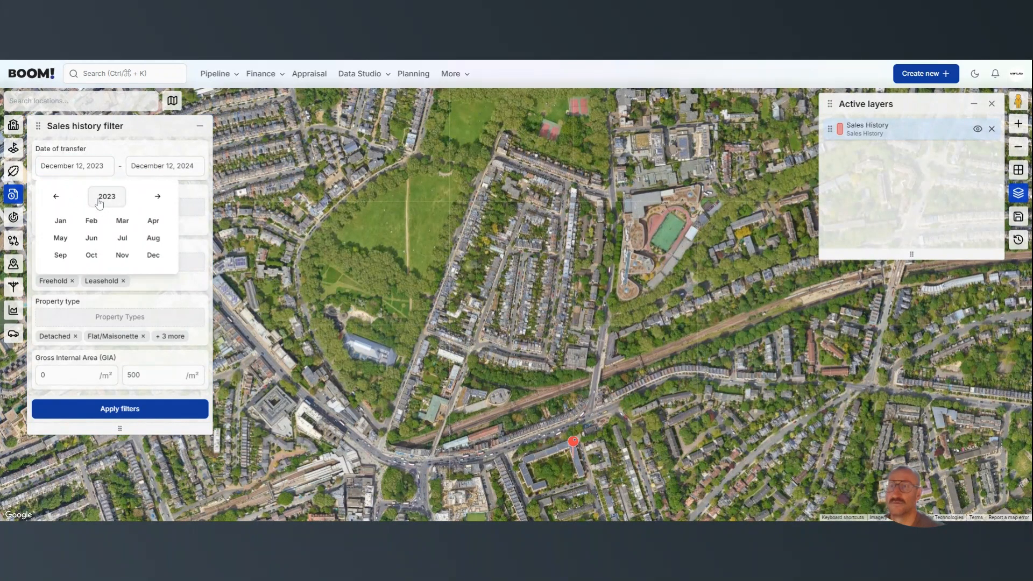
pyautogui.click(100, 199)
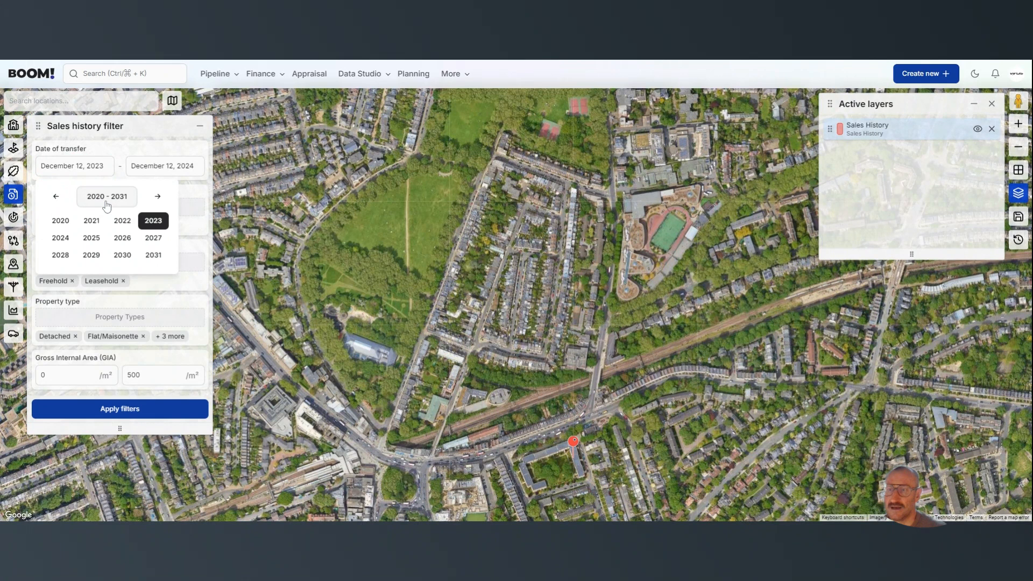
pyautogui.click(106, 204)
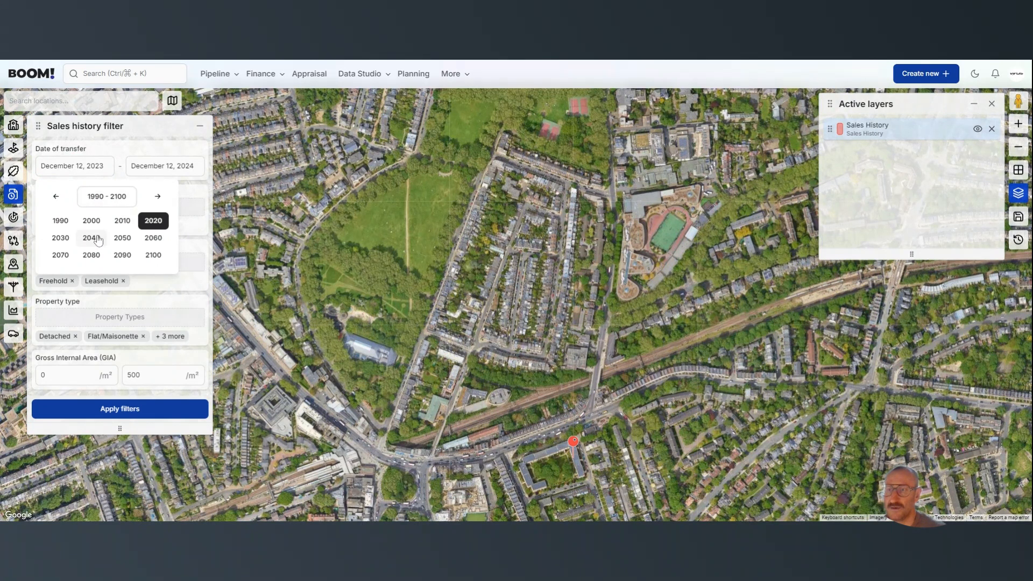
pyautogui.click(122, 221)
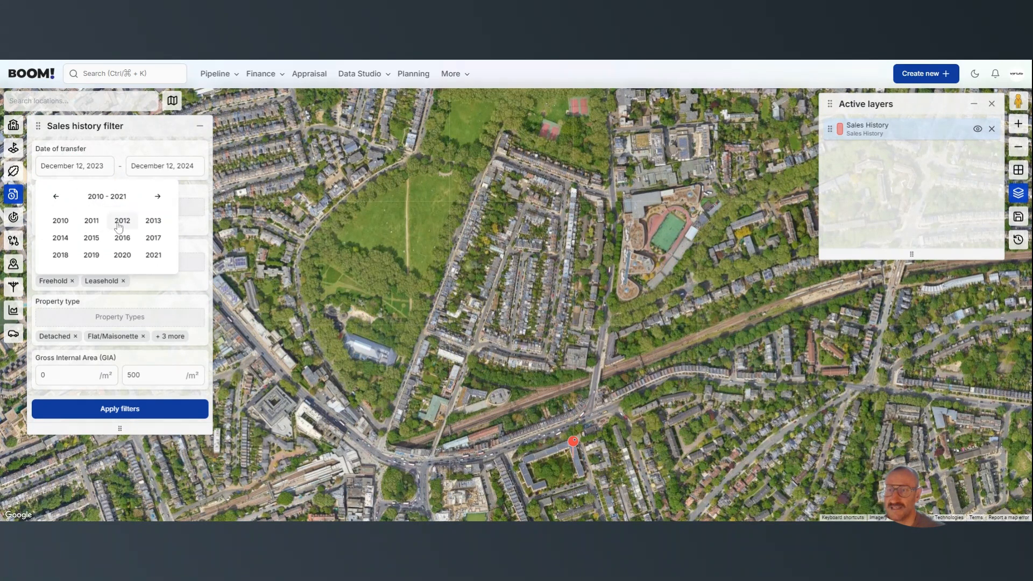
pyautogui.click(56, 222)
pyautogui.click(59, 221)
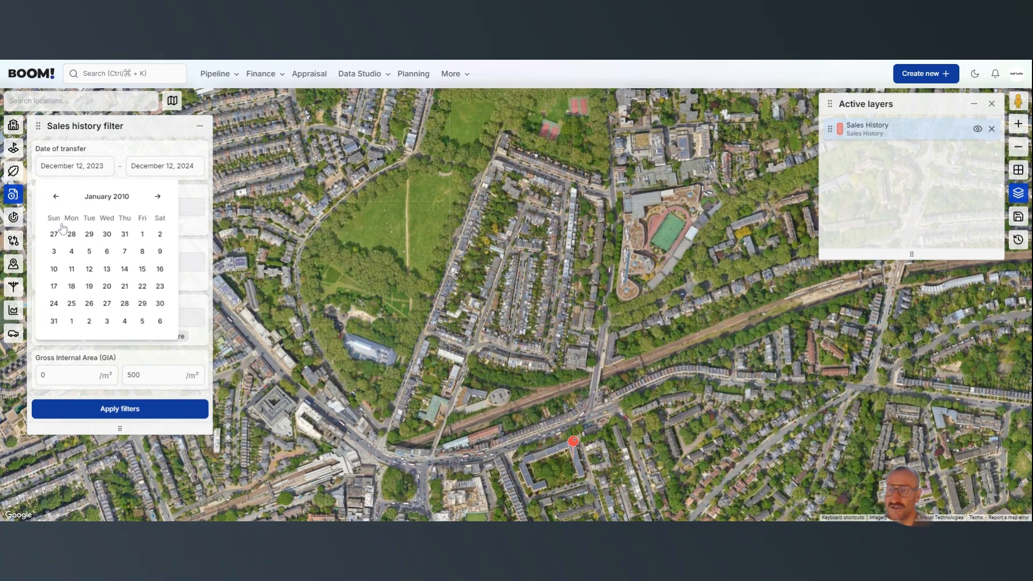
pyautogui.click(141, 237)
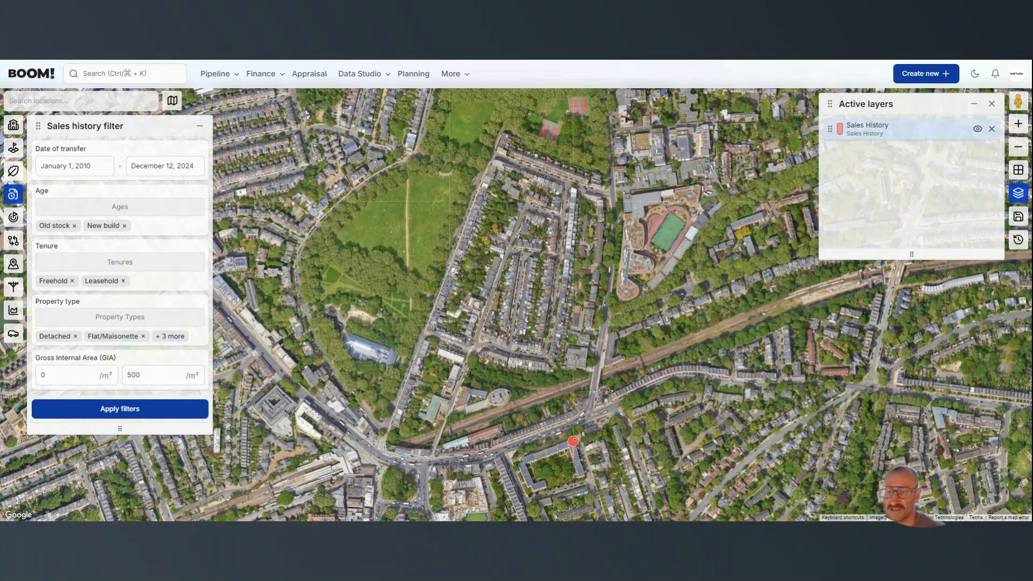
pyautogui.click(155, 379)
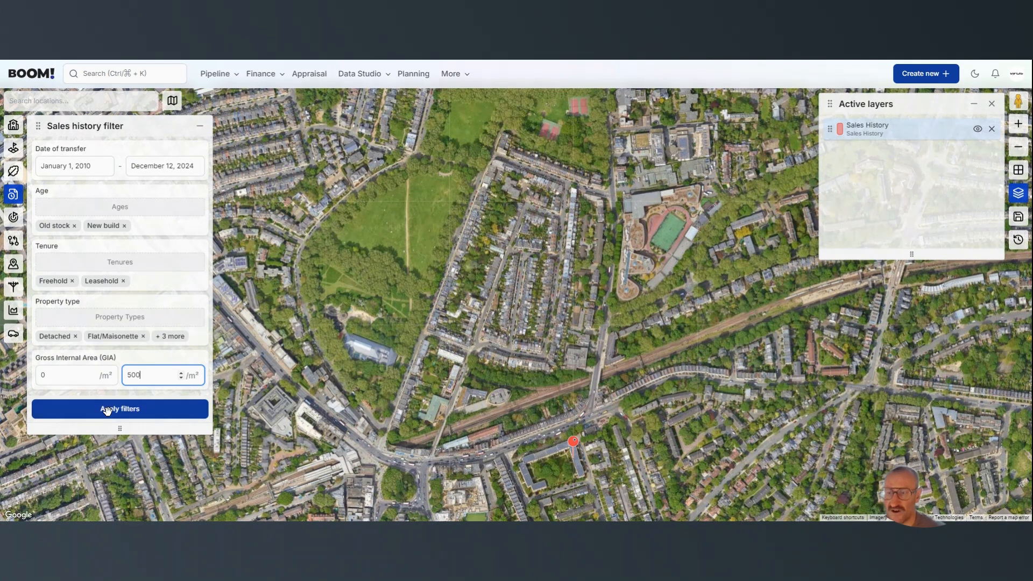
pyautogui.click(109, 412)
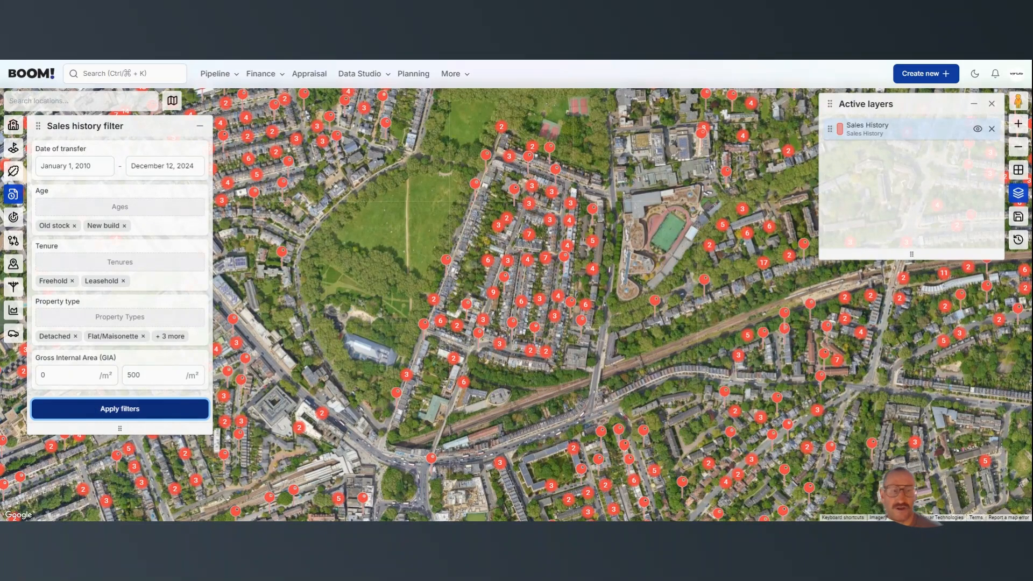
# View the sales record of the single-sale property just below the 4-sale marker on Liberia Road, and close it.
pyautogui.moveTo(602, 436)
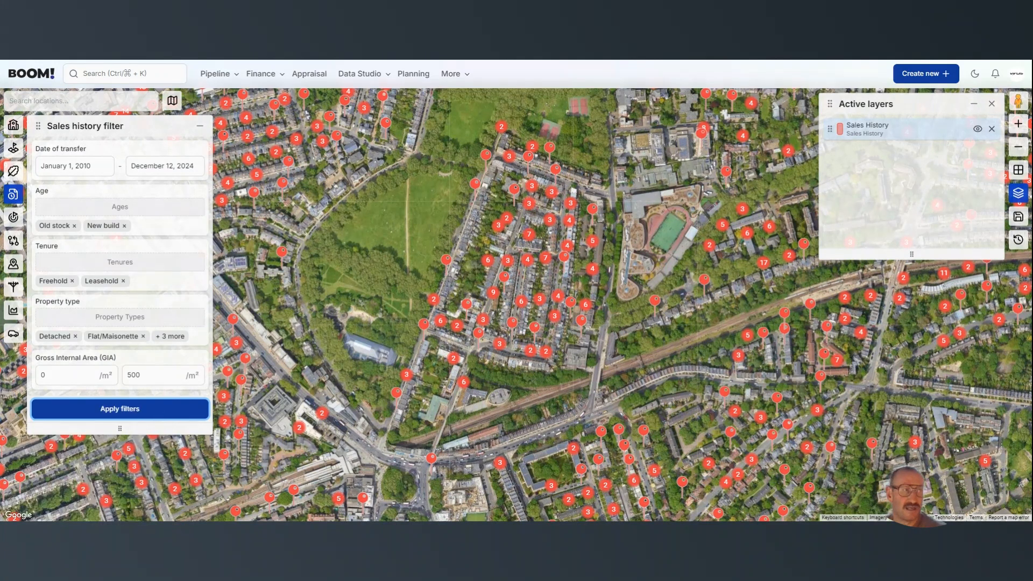
pyautogui.click(1020, 125)
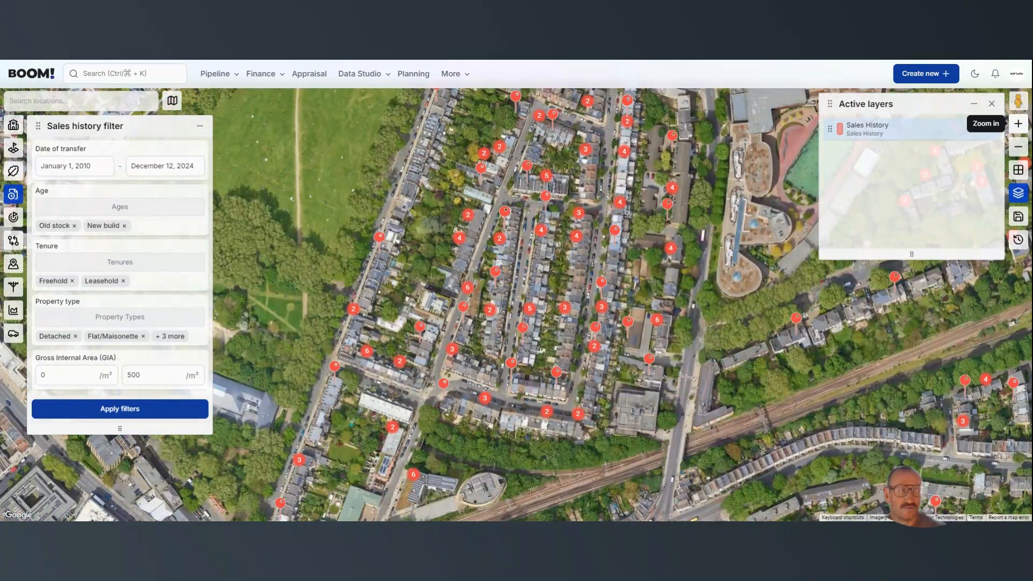
pyautogui.click(1019, 125)
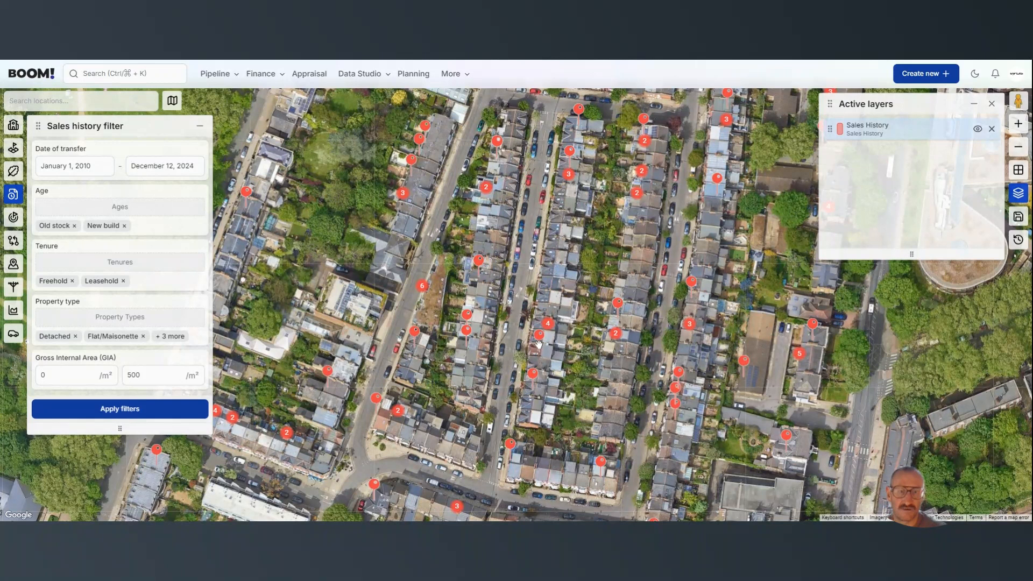
pyautogui.moveTo(539, 343)
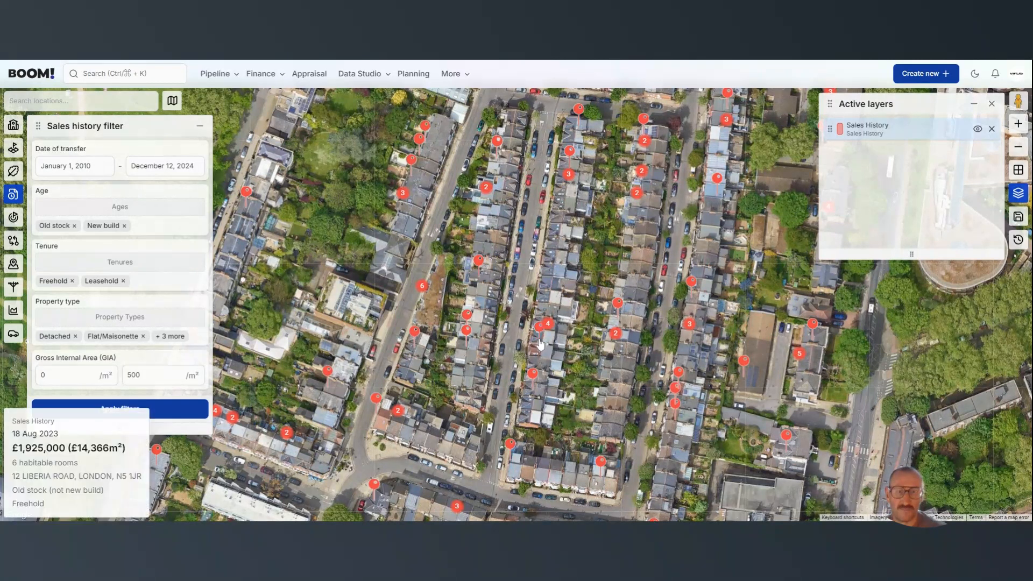
pyautogui.click(540, 343)
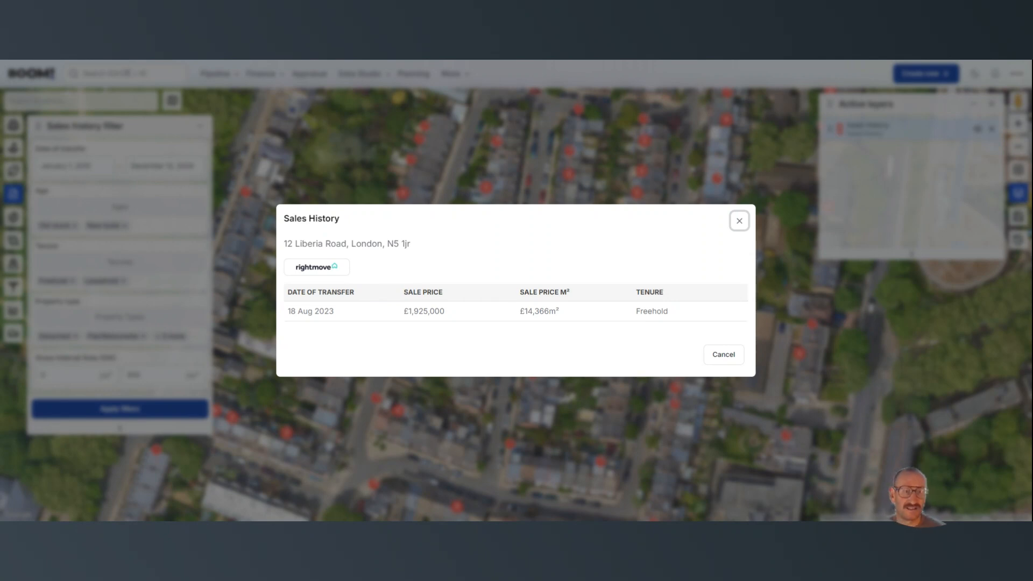
pyautogui.click(723, 356)
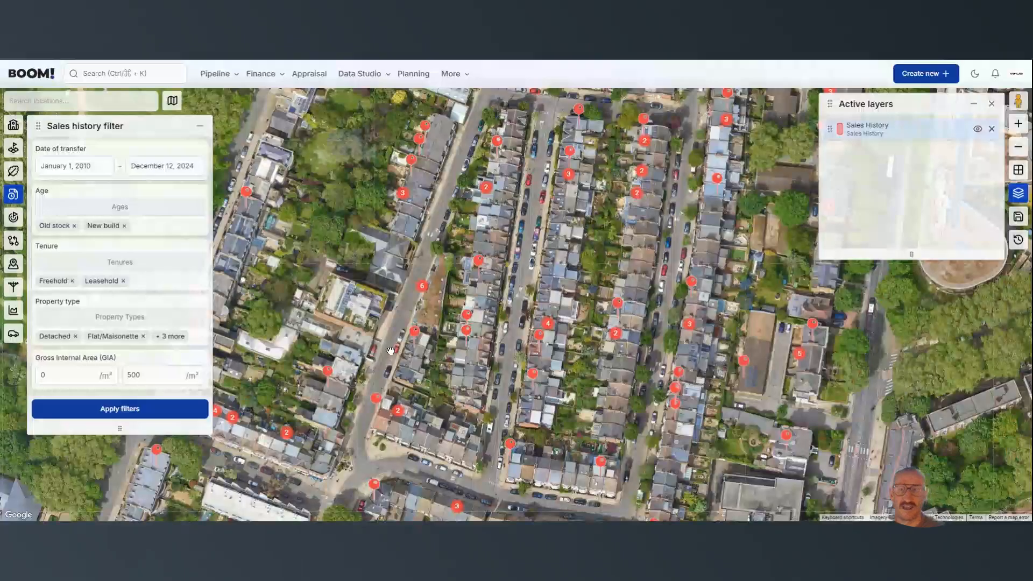
# View the sales histories of both properties grouped under the 4-sale marker on Liberia Road, and close the record.
pyautogui.click(548, 325)
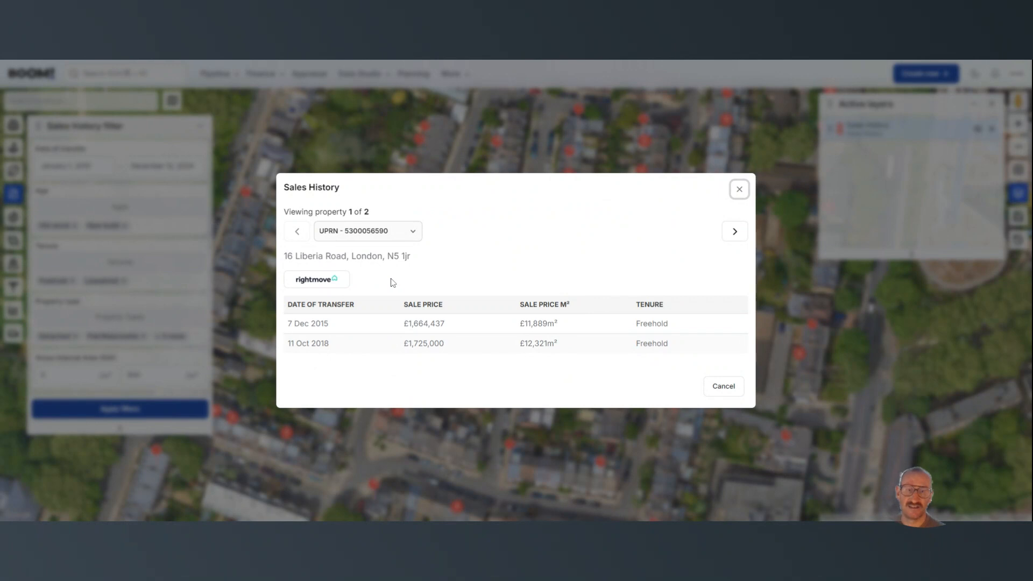
pyautogui.click(734, 232)
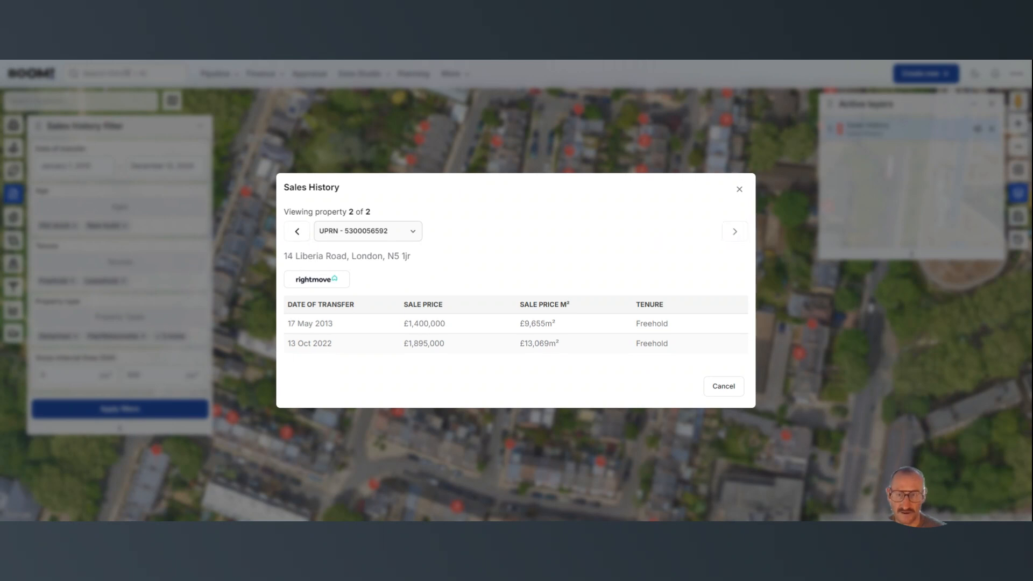
pyautogui.click(299, 232)
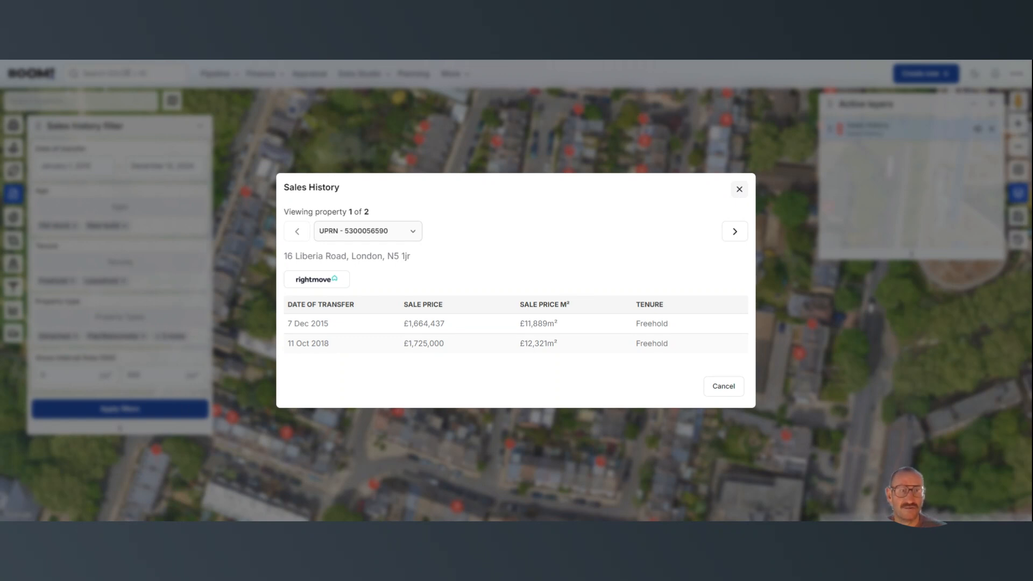
pyautogui.click(739, 189)
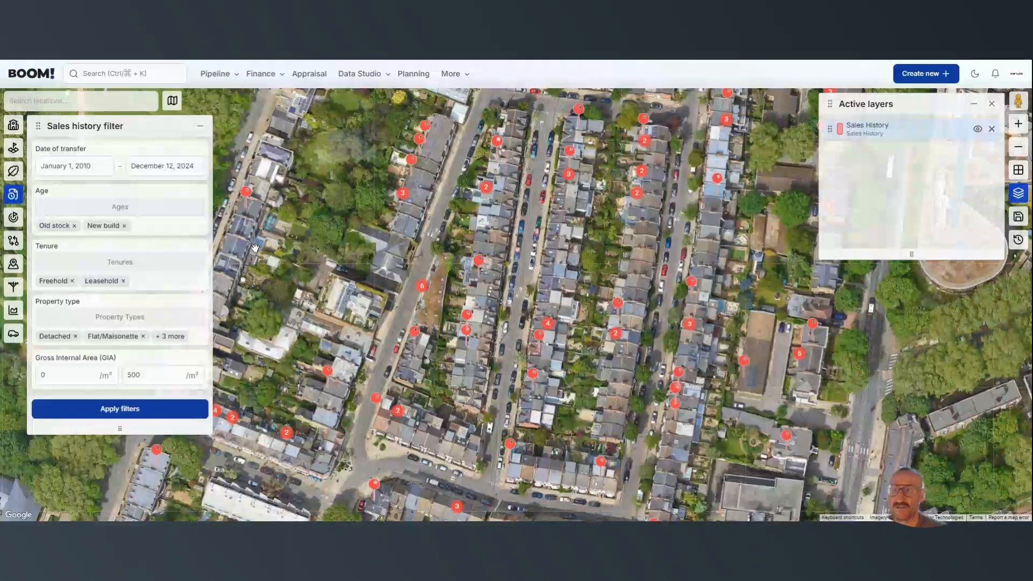
# Turn on the Land Titles layer and filter the class of title to Freehold only.
pyautogui.click(14, 148)
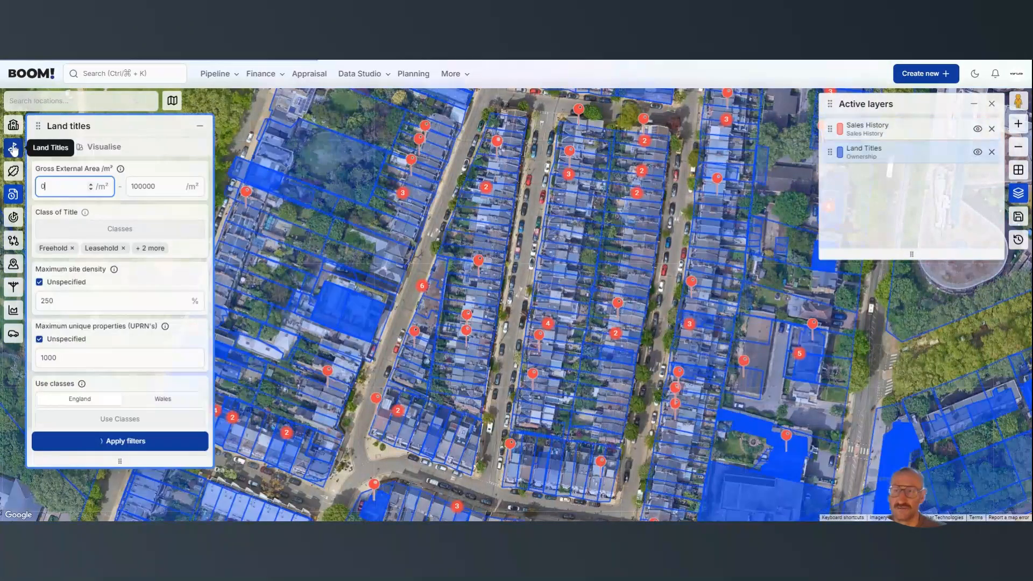
pyautogui.click(123, 248)
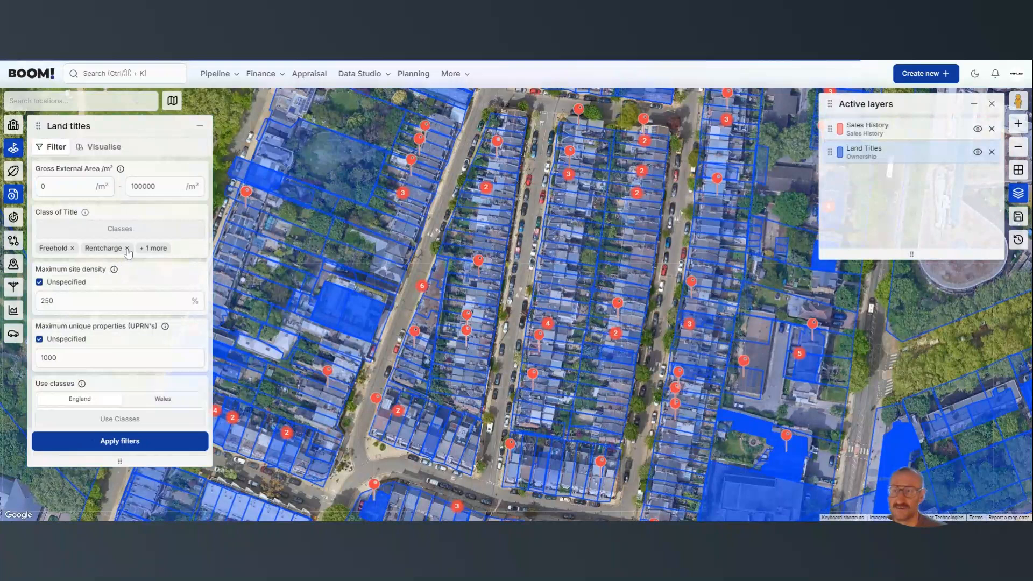
pyautogui.click(127, 248)
pyautogui.click(133, 248)
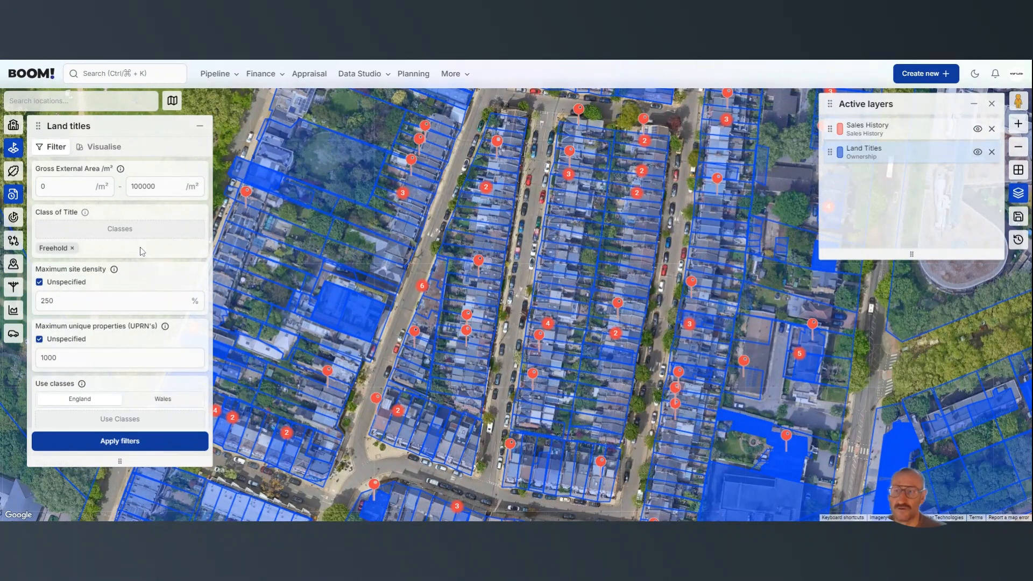
pyautogui.click(103, 446)
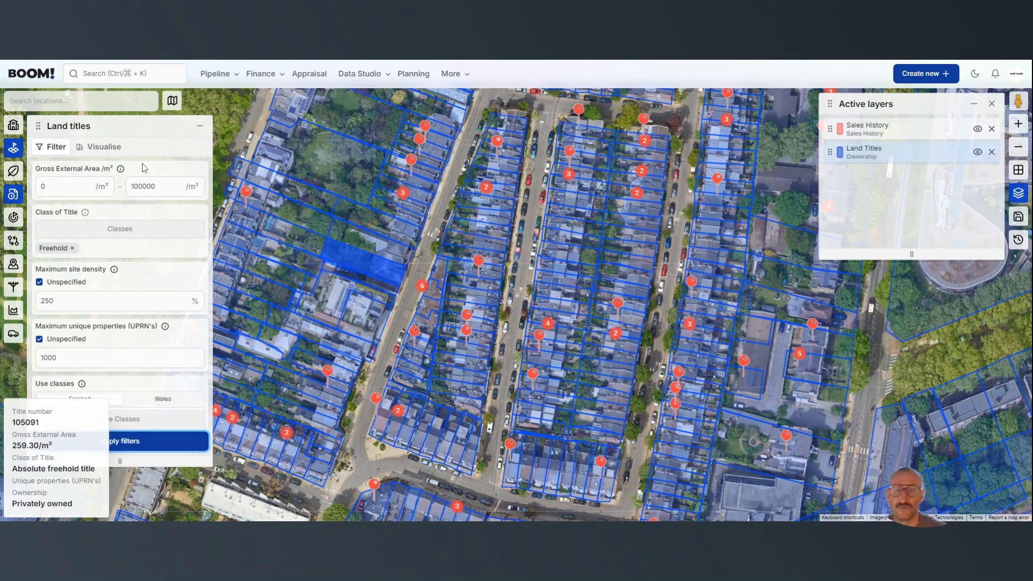
# Visualise the land titles by Class of Title.
pyautogui.click(101, 147)
pyautogui.click(92, 169)
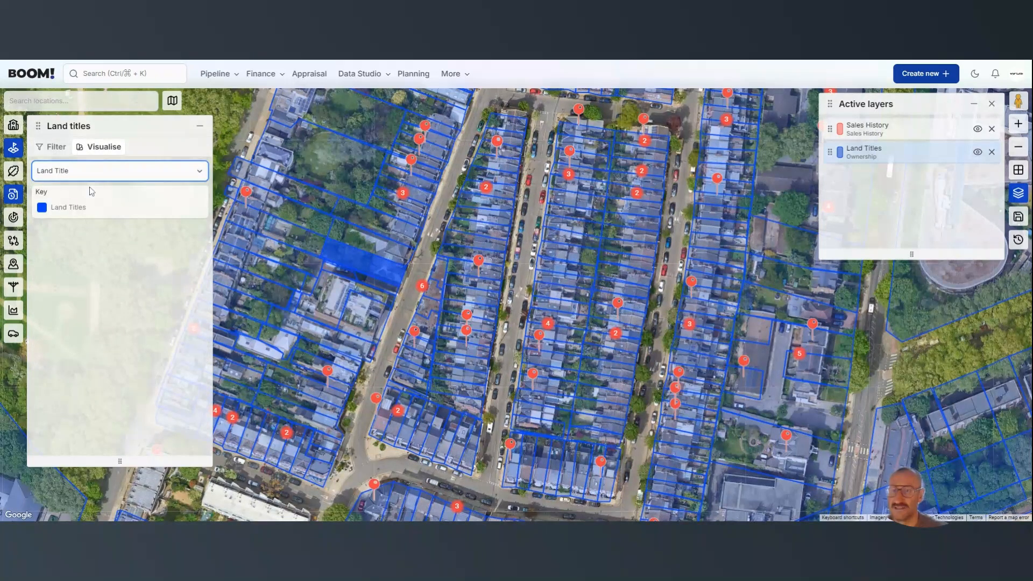
pyautogui.click(91, 214)
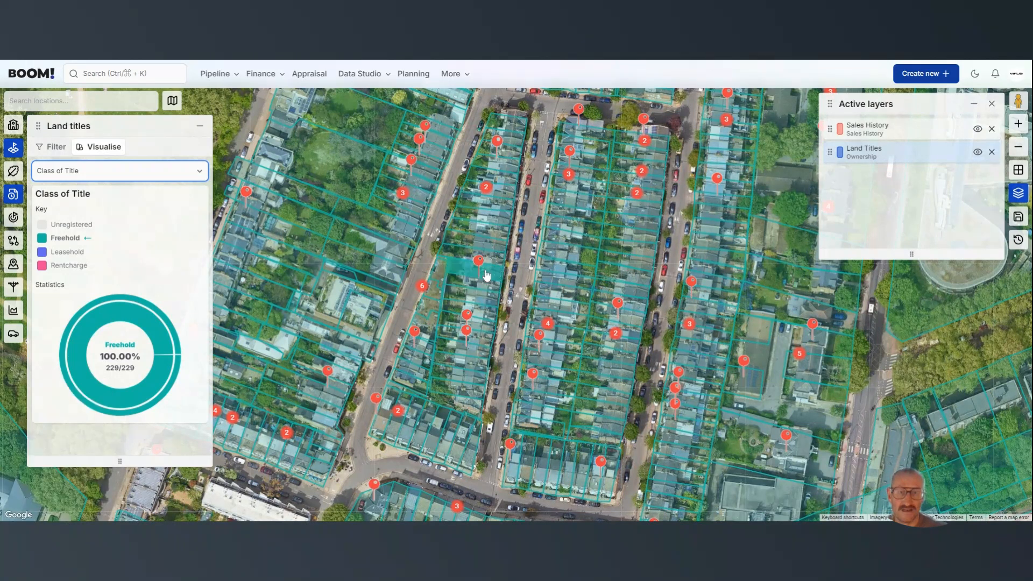
# Check the title record of one freehold plot on Liberia Road, close it, and open that of a plot slightly further south.
pyautogui.click(481, 327)
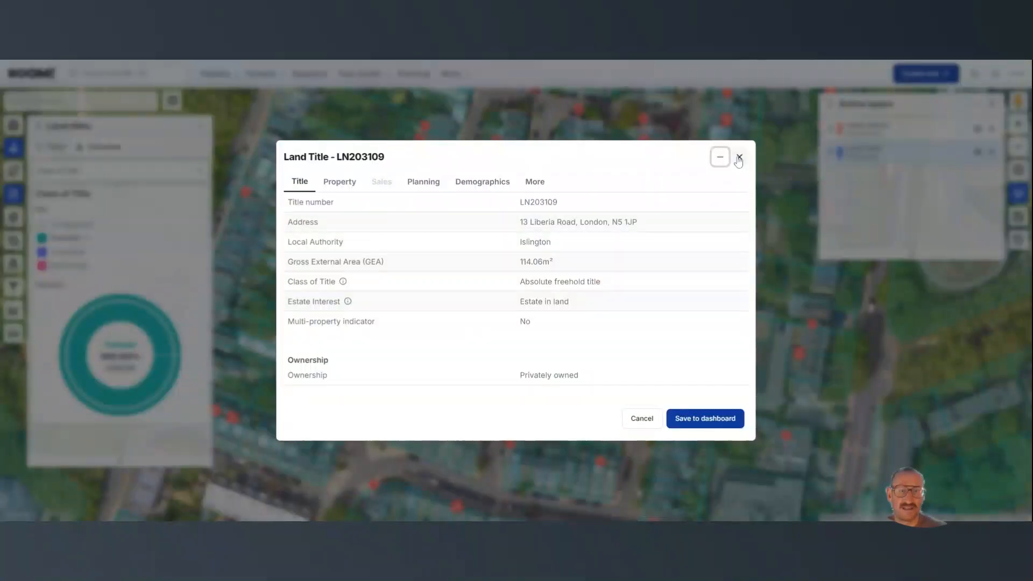
pyautogui.click(739, 157)
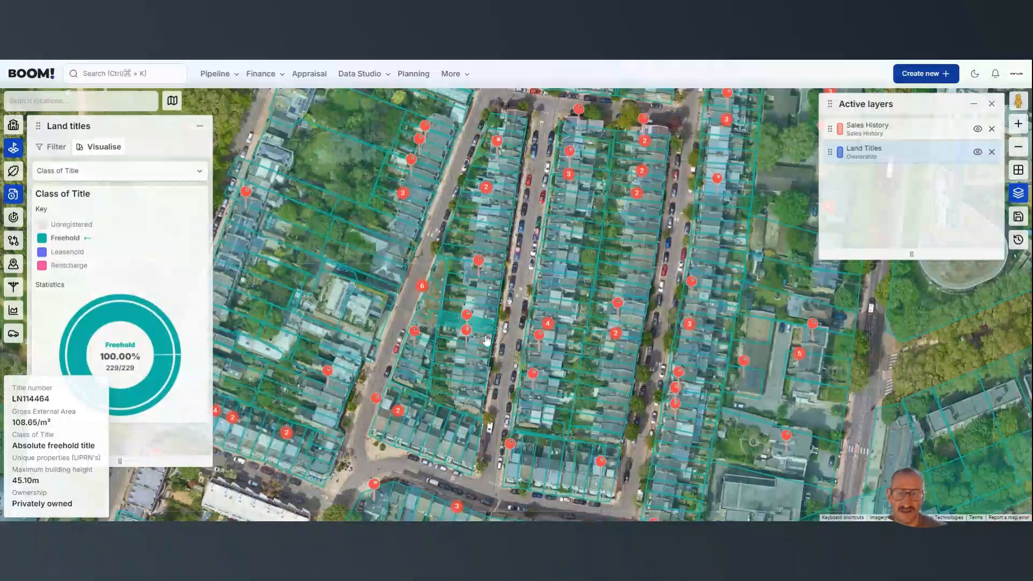
pyautogui.click(475, 354)
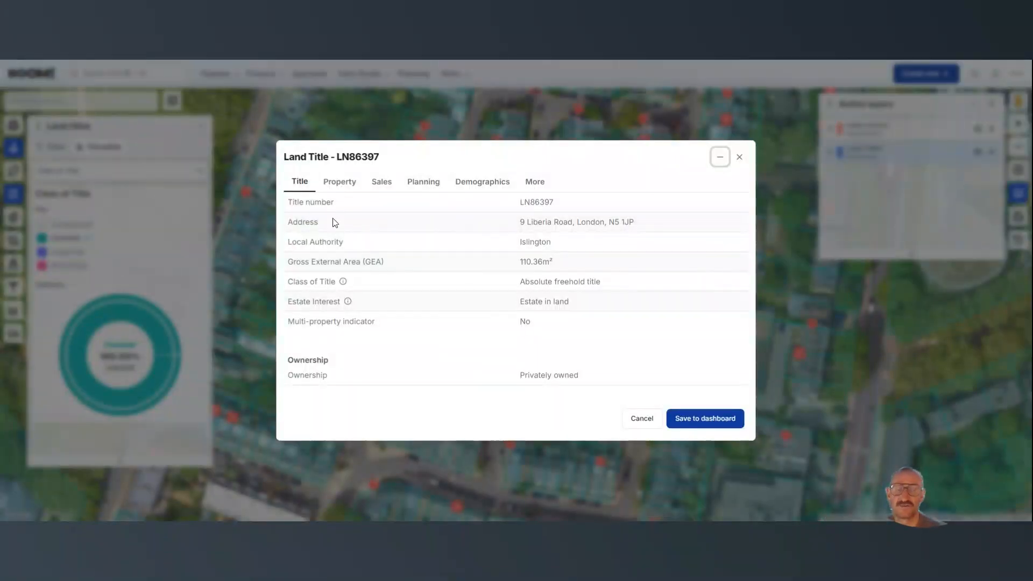
# Examine the land title's sales history as a table and as a bar chart, including the 1996 price per square metre.
pyautogui.click(379, 184)
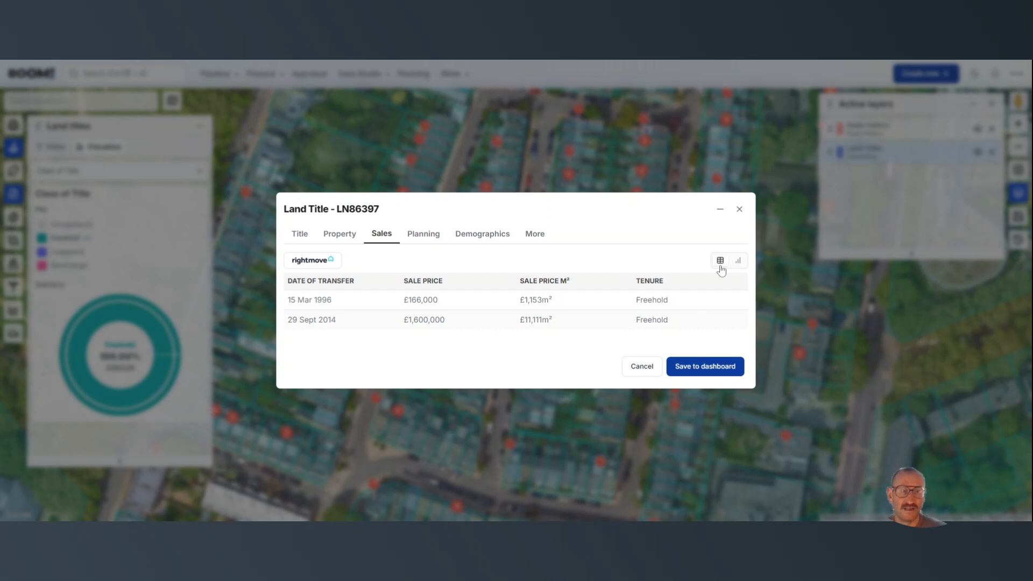
pyautogui.click(738, 262)
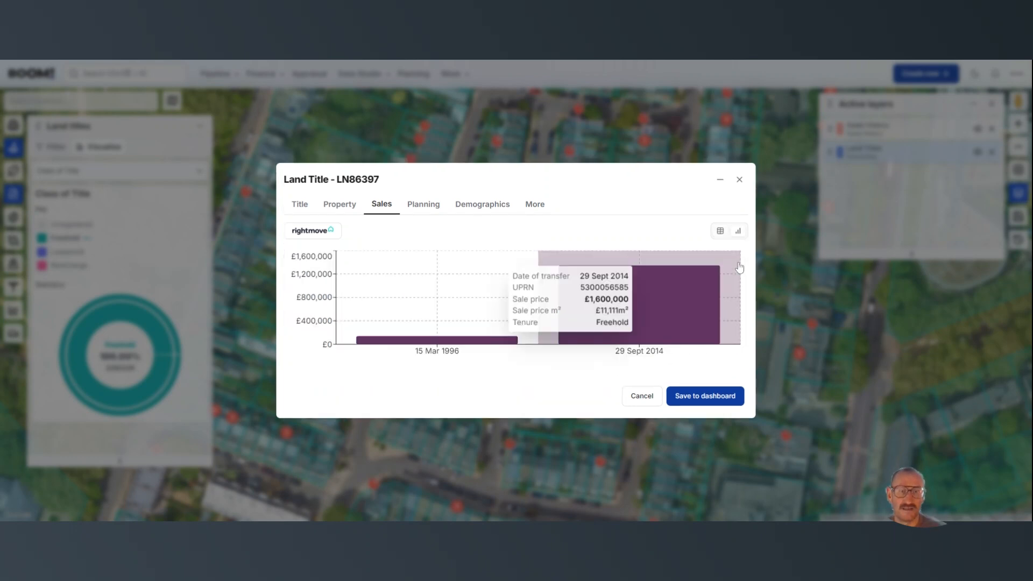
pyautogui.click(720, 233)
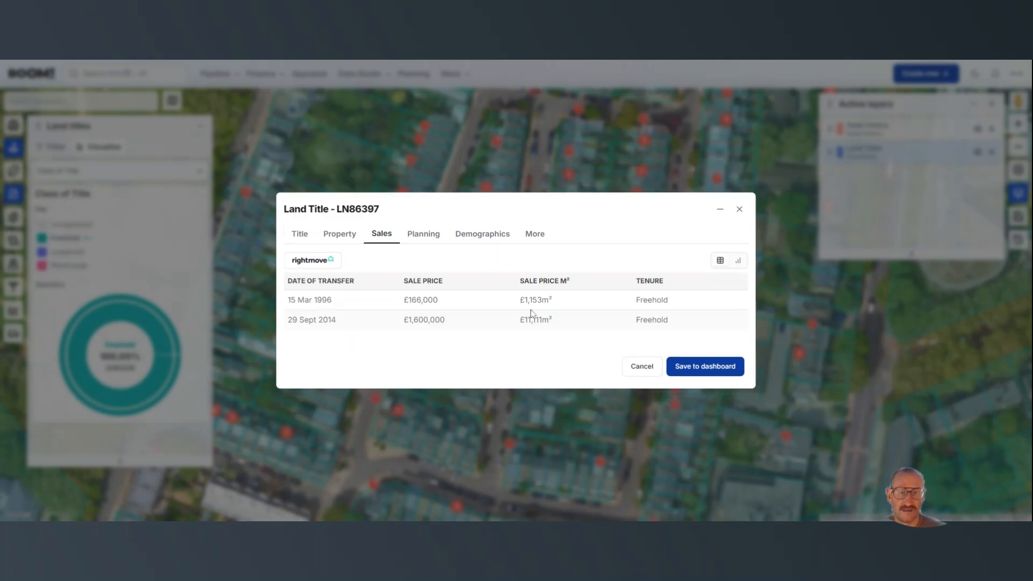
pyautogui.moveTo(524, 300); pyautogui.dragTo(558, 302)
pyautogui.click(739, 262)
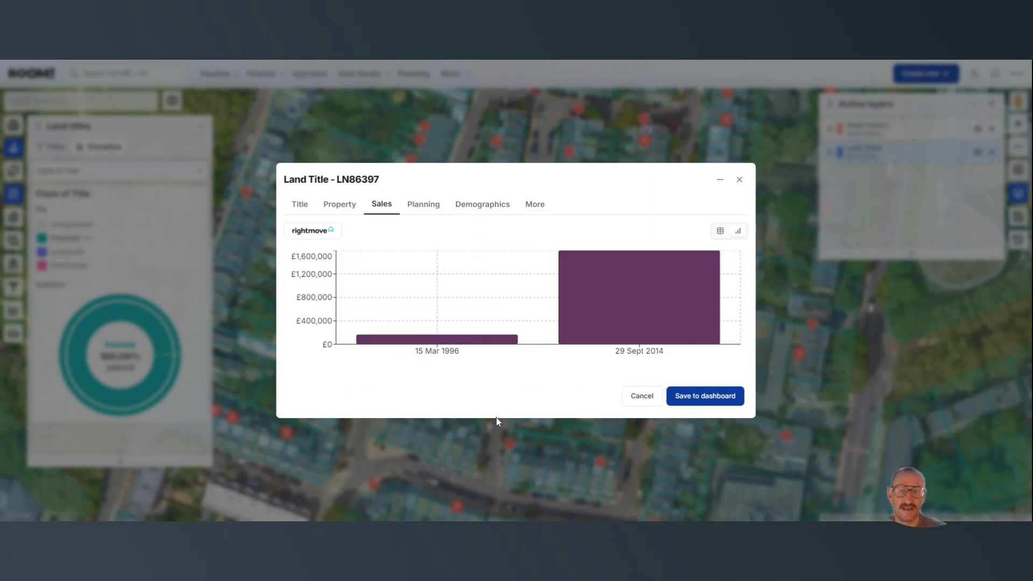